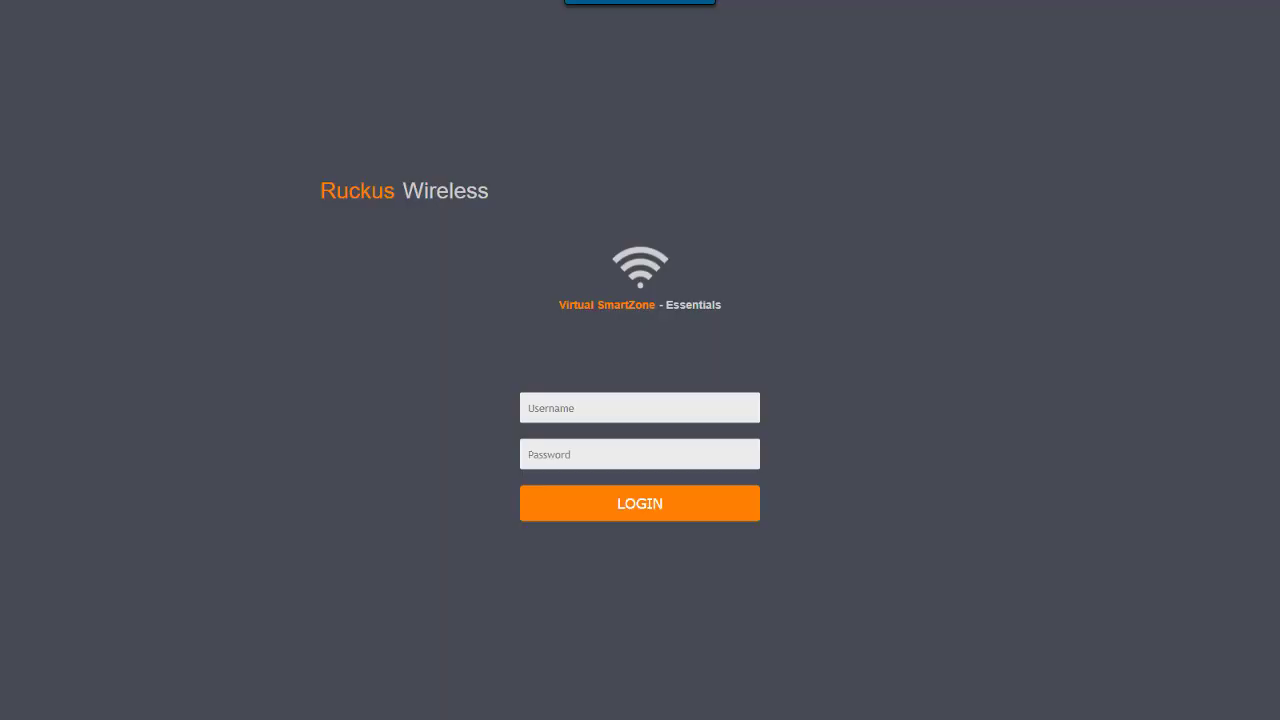
- Log in with the admin account and show Ruckus_Lab_Zone on the Wireless LANs page
click(626, 404)
text(admin)
key(Tab)
text(••)
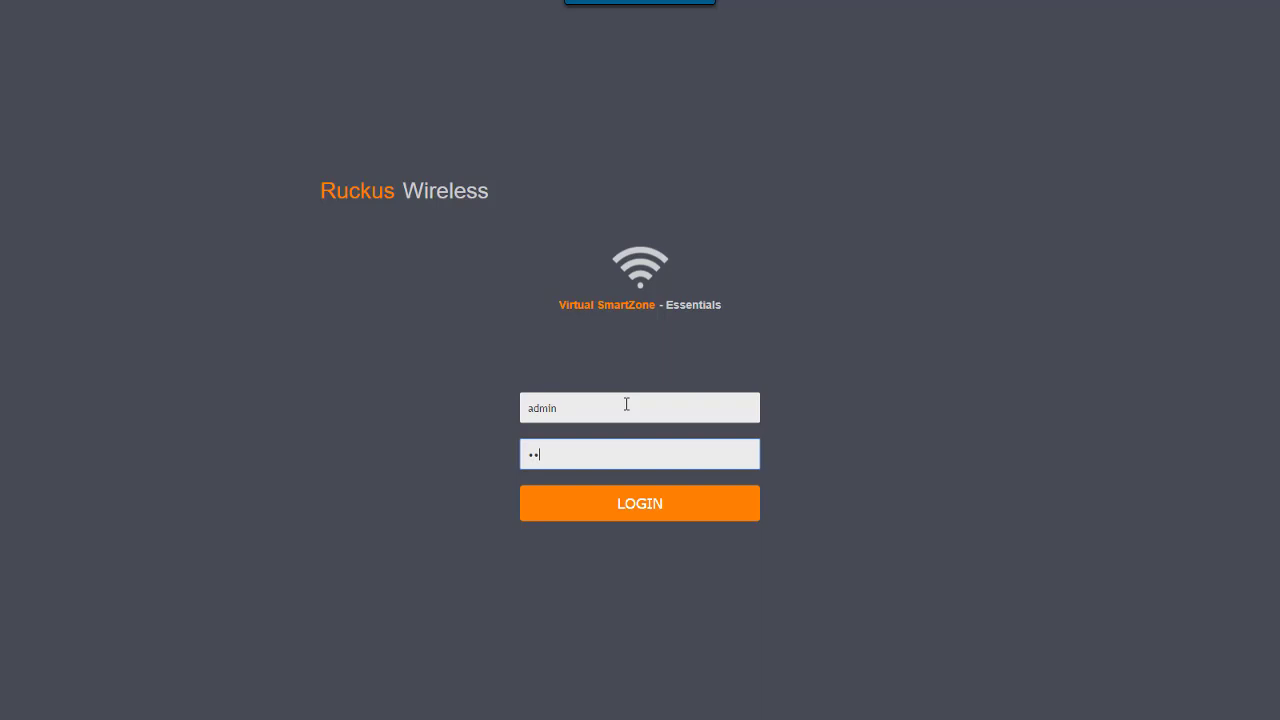
text(••••••••••)
key(Return)
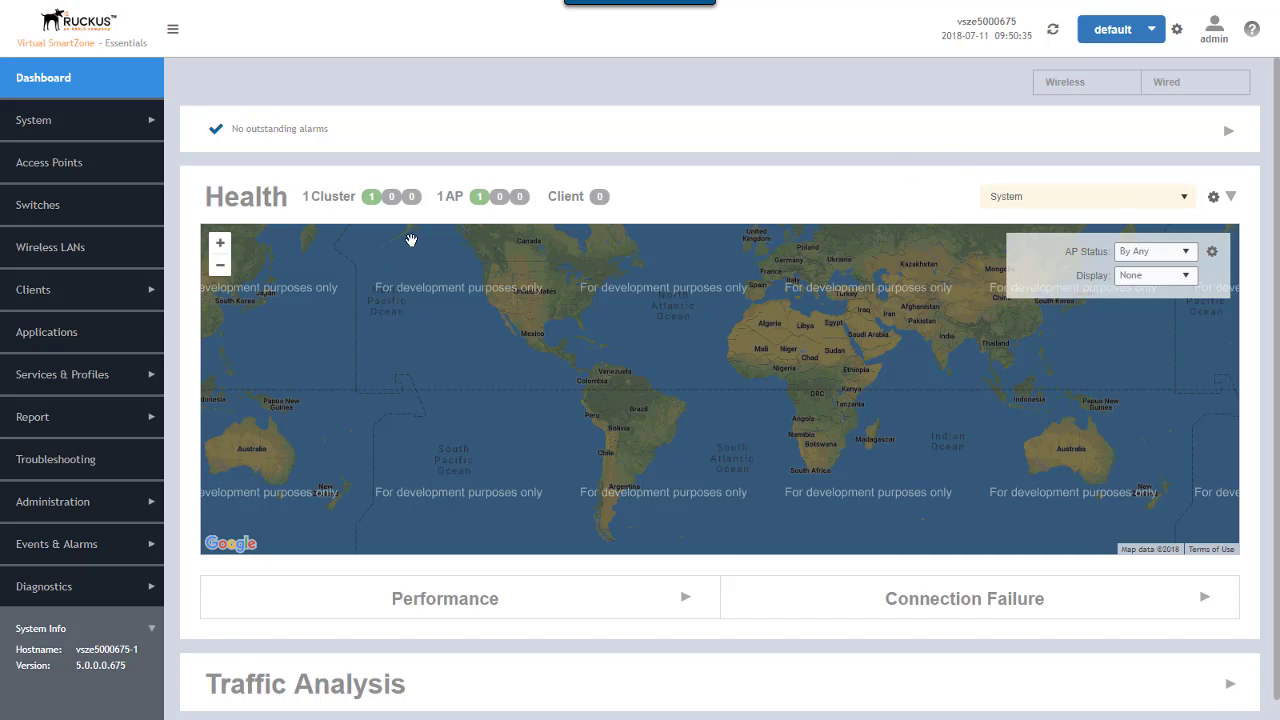
click(54, 255)
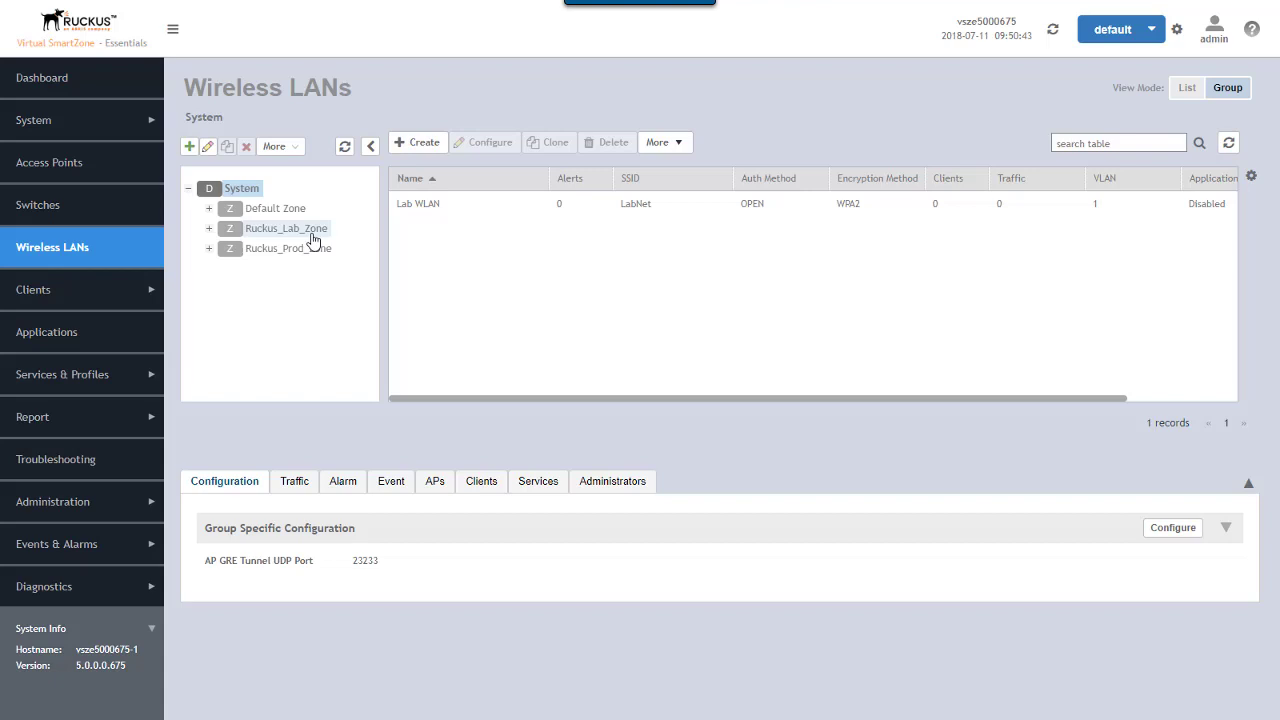
click(284, 230)
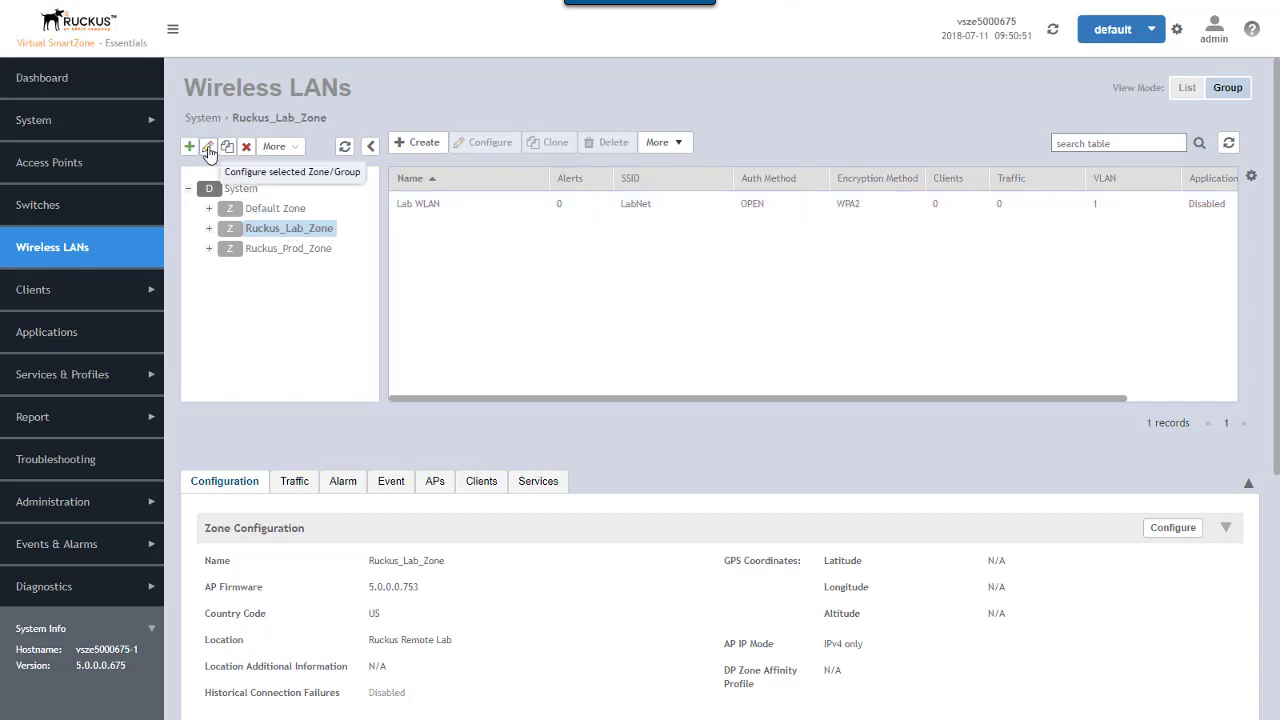
- Turn on mesh networking and Zero Touch Mesh for Ruckus_Lab_Zone and save the zone
click(209, 150)
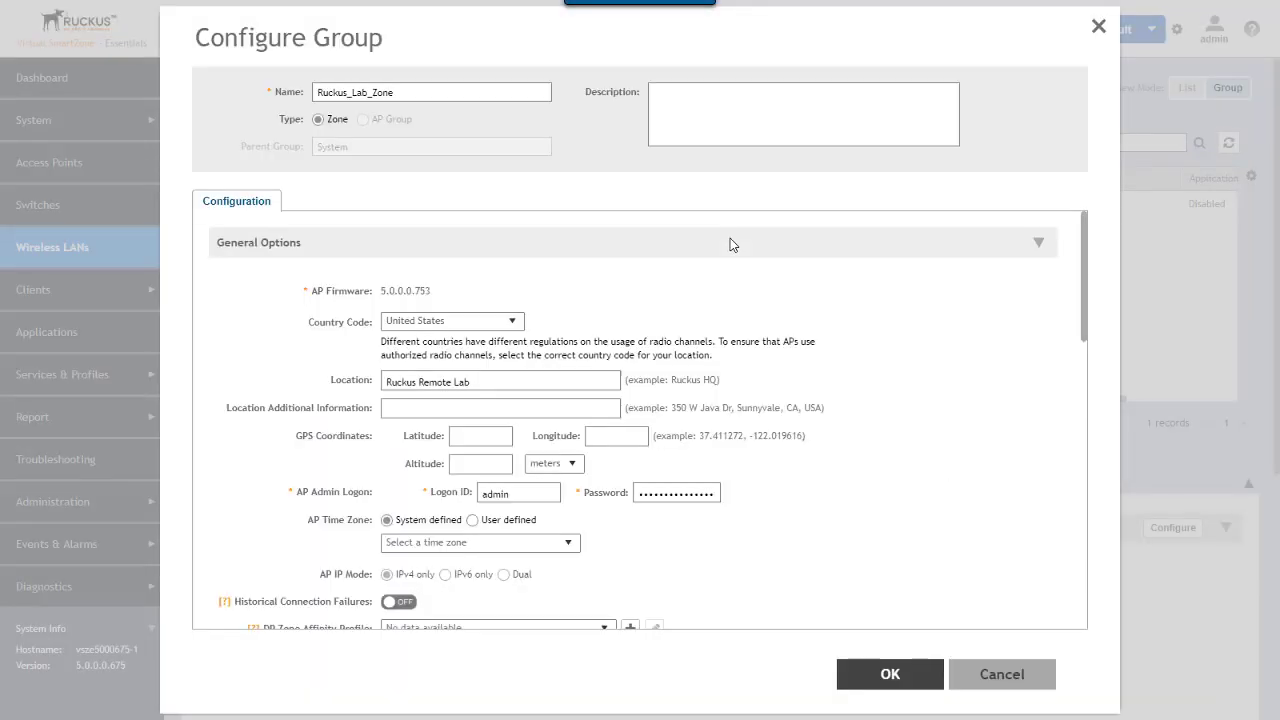
click(1039, 245)
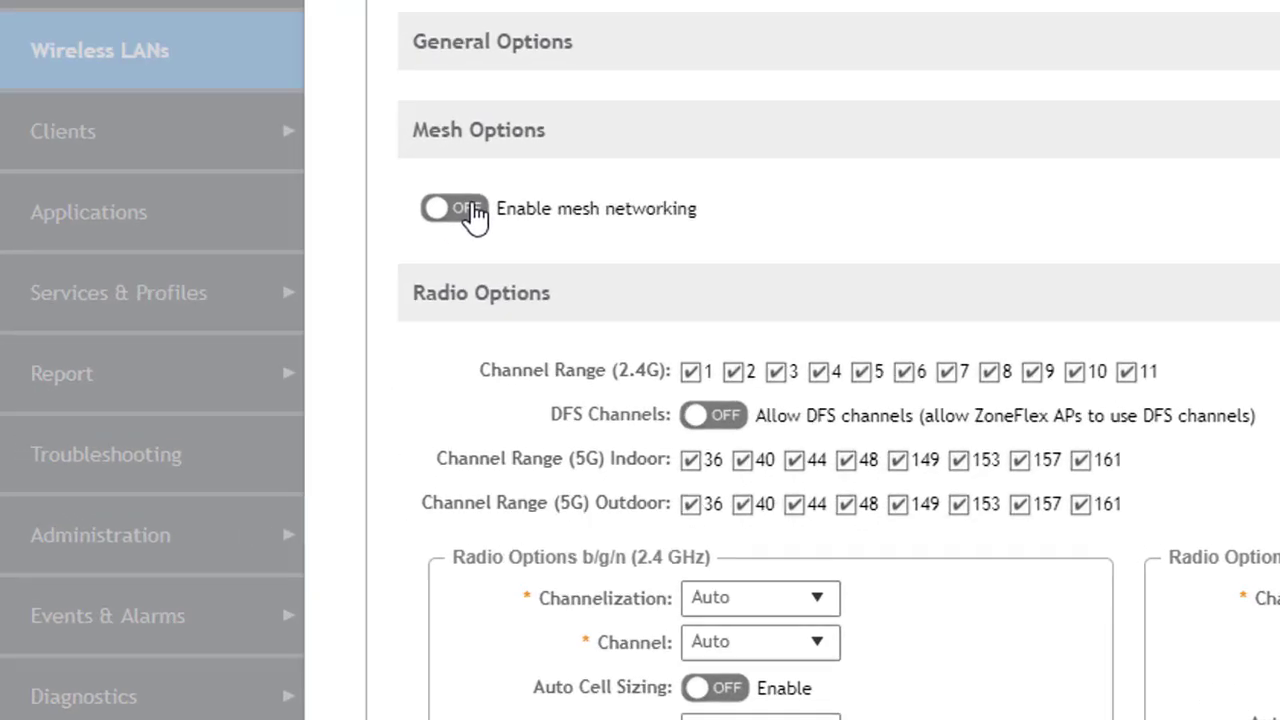
click(244, 332)
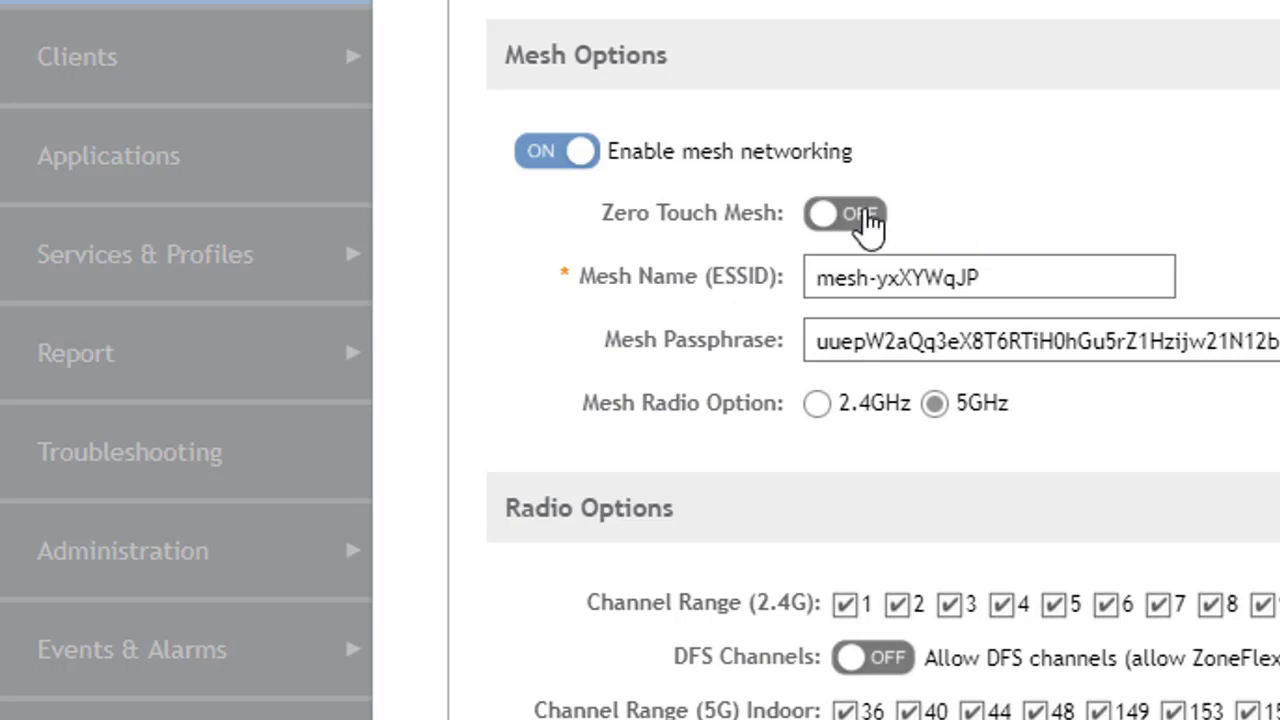
click(866, 224)
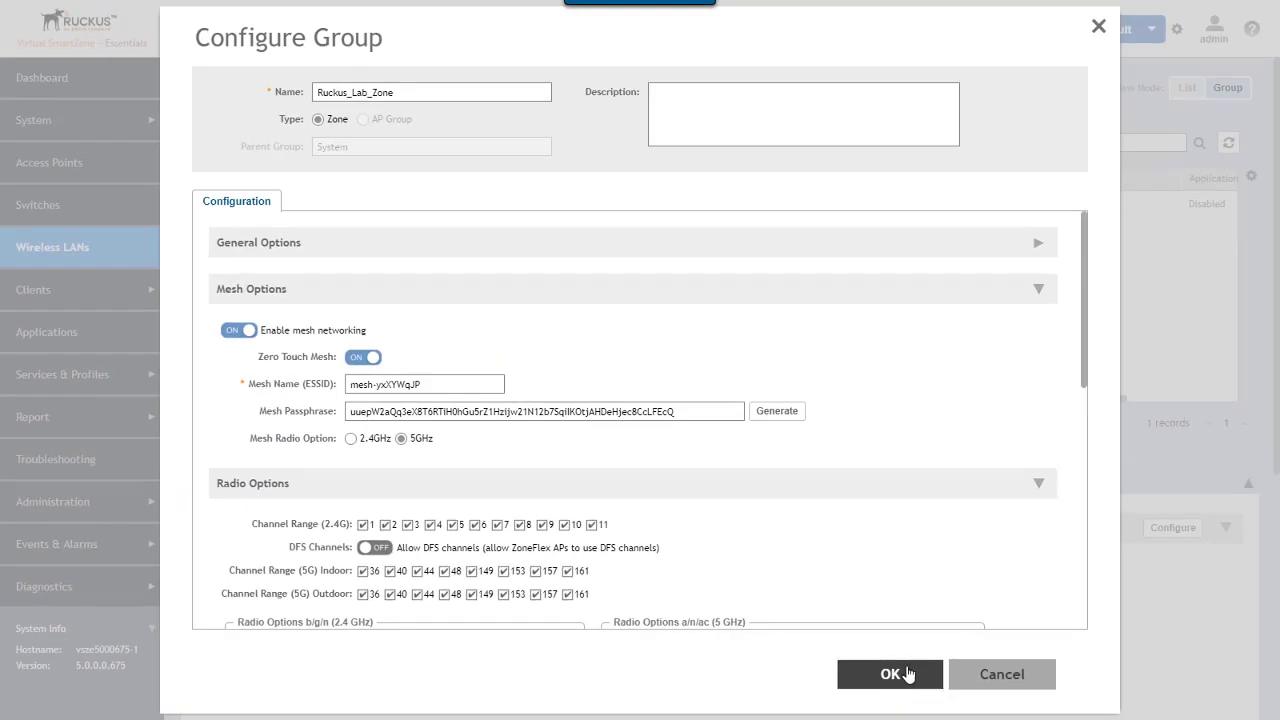
key(Return)
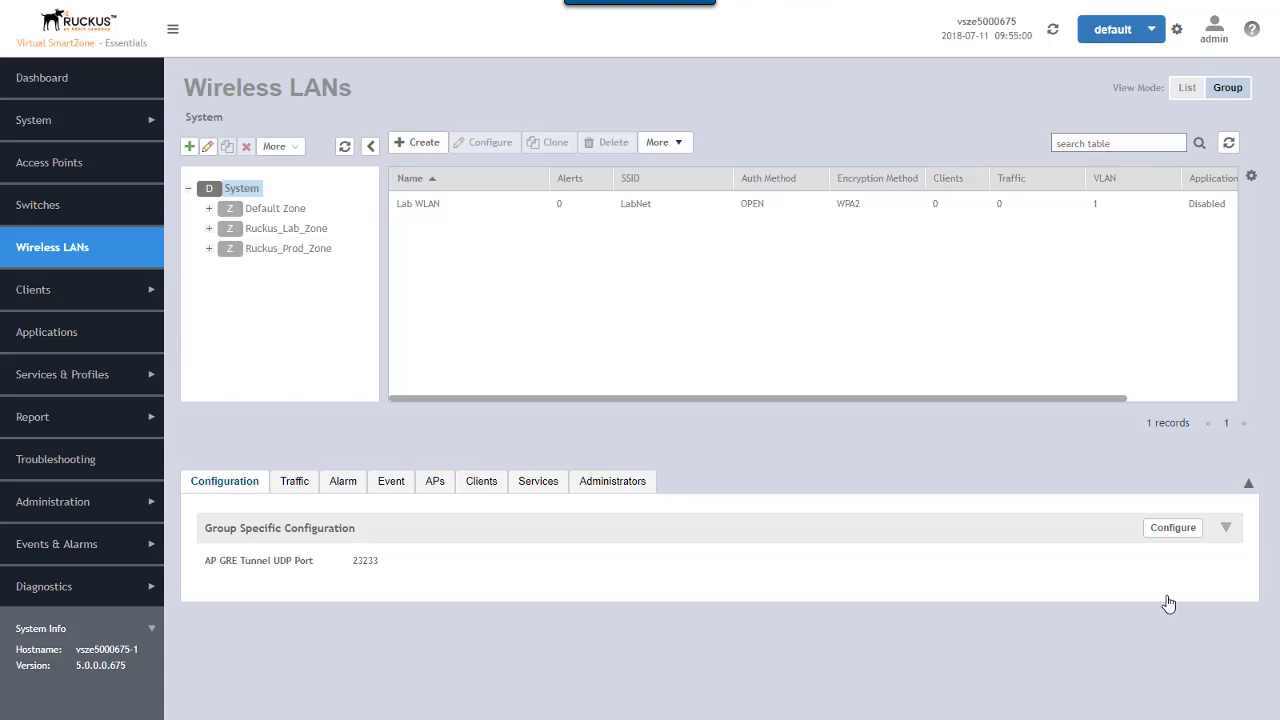
- Refresh the Access Points list and show R510-1's event log with its mesh-enable reboot
click(68, 166)
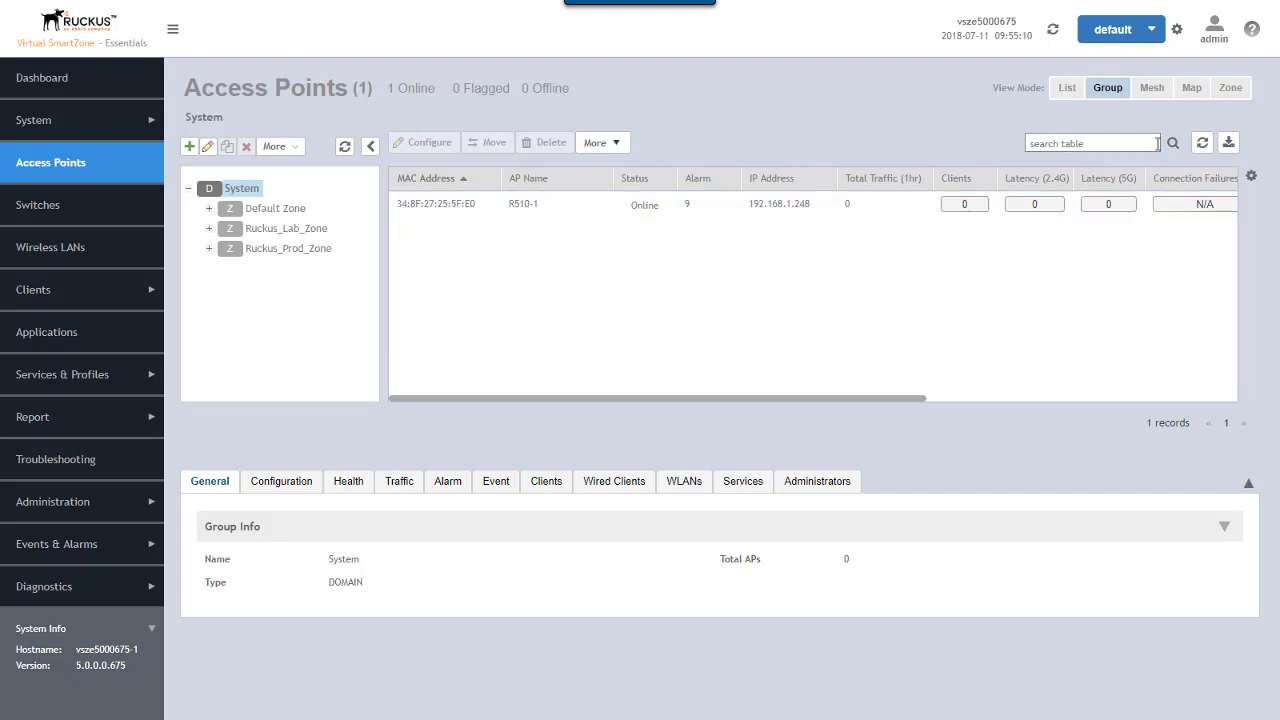
click(1202, 144)
click(493, 485)
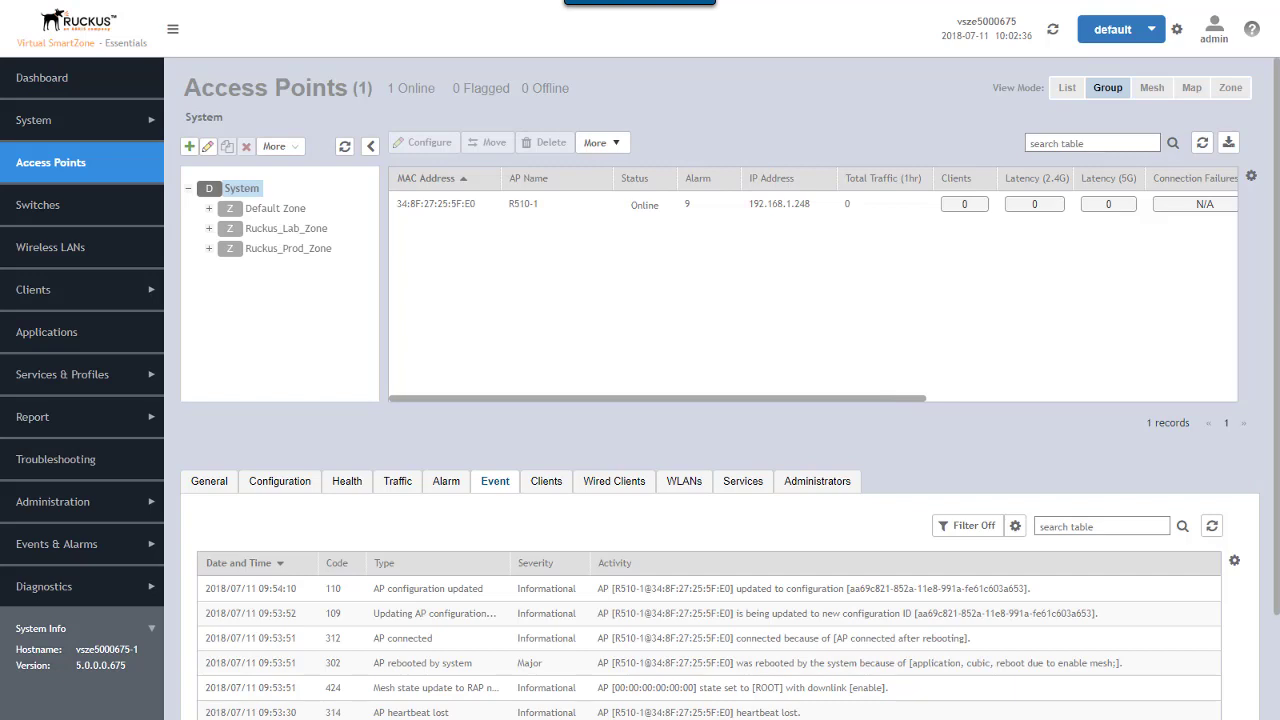
click(438, 210)
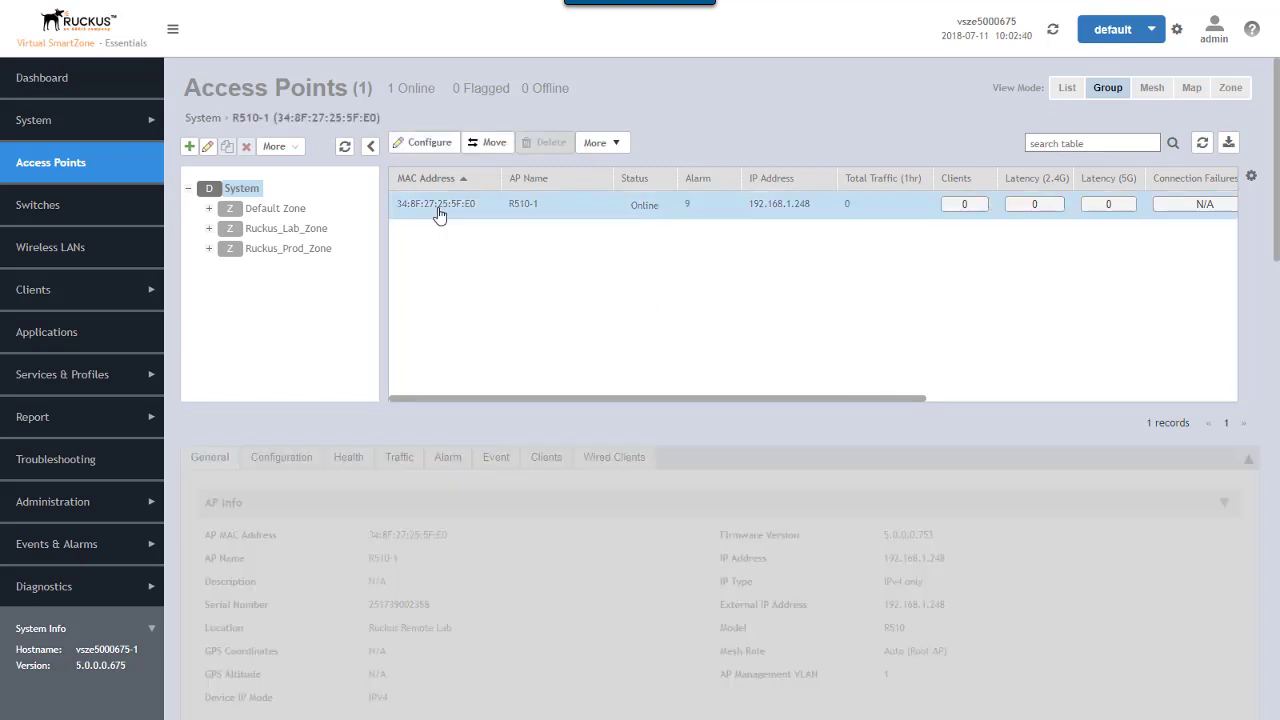
click(427, 147)
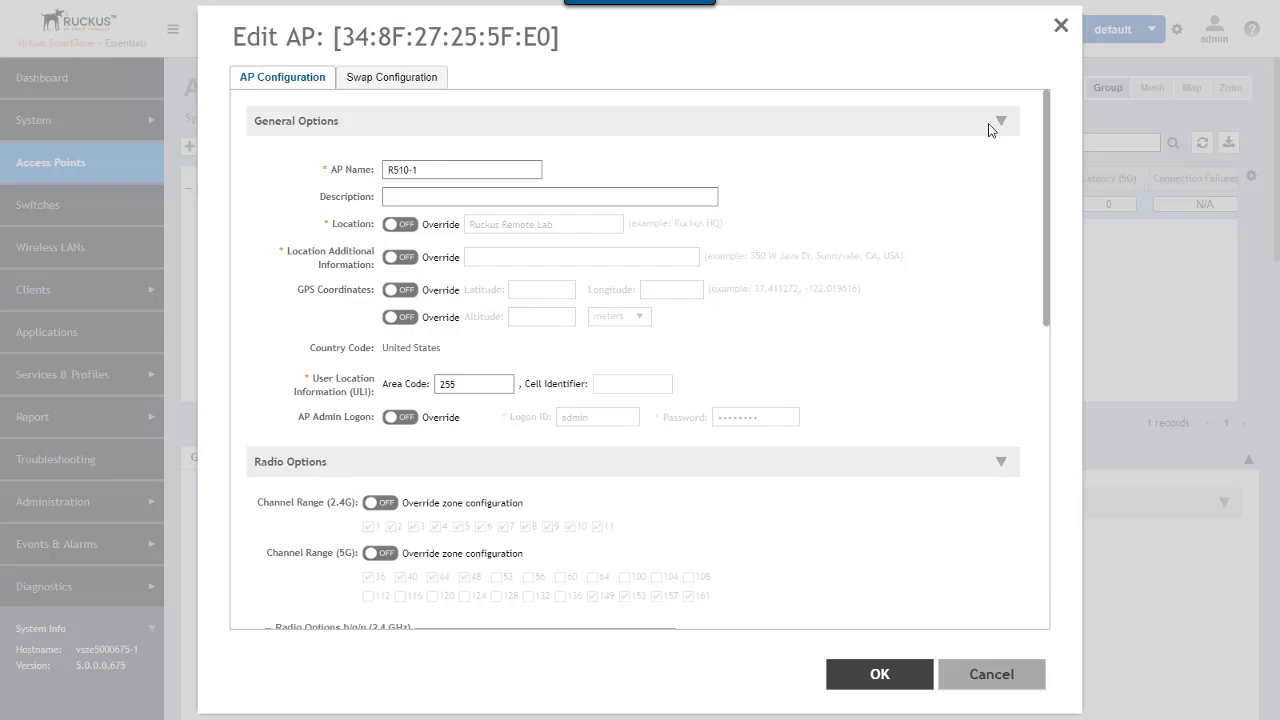
click(1001, 124)
click(1000, 170)
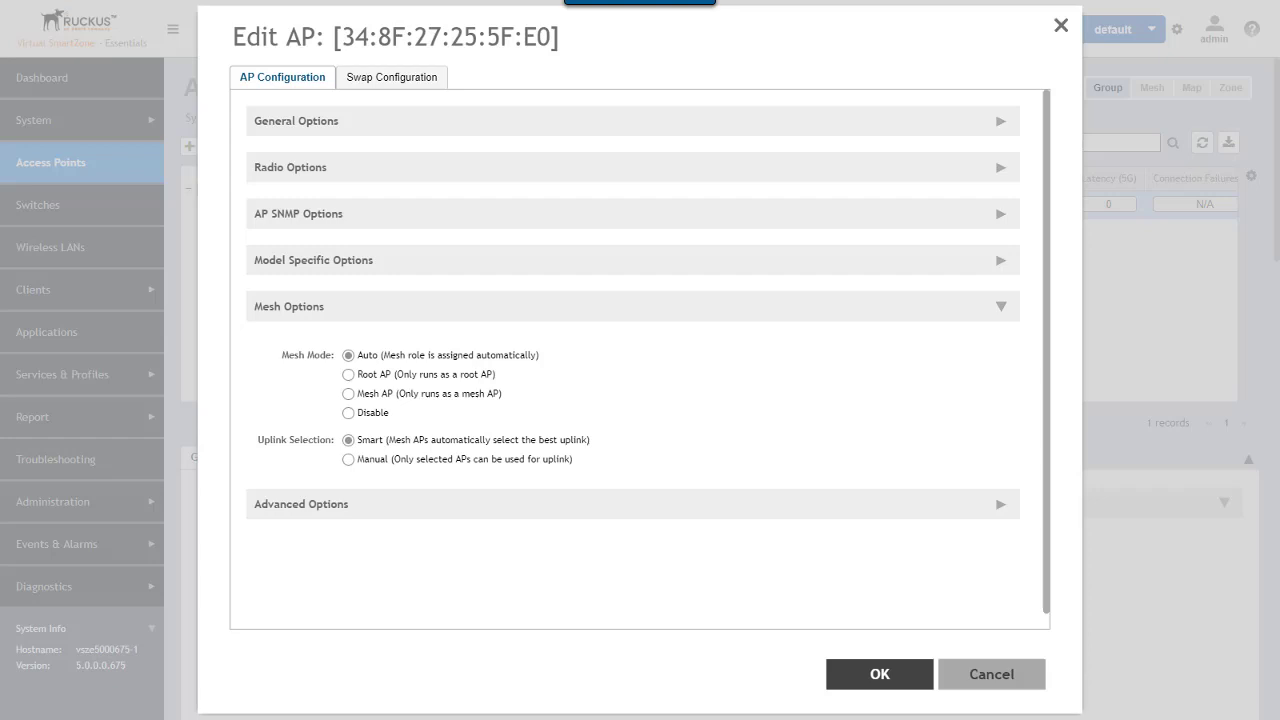
- Keep R510-1 in Auto mesh mode and view Ruckus_Lab_Zone's mesh with R510-1 as Root AP
click(880, 675)
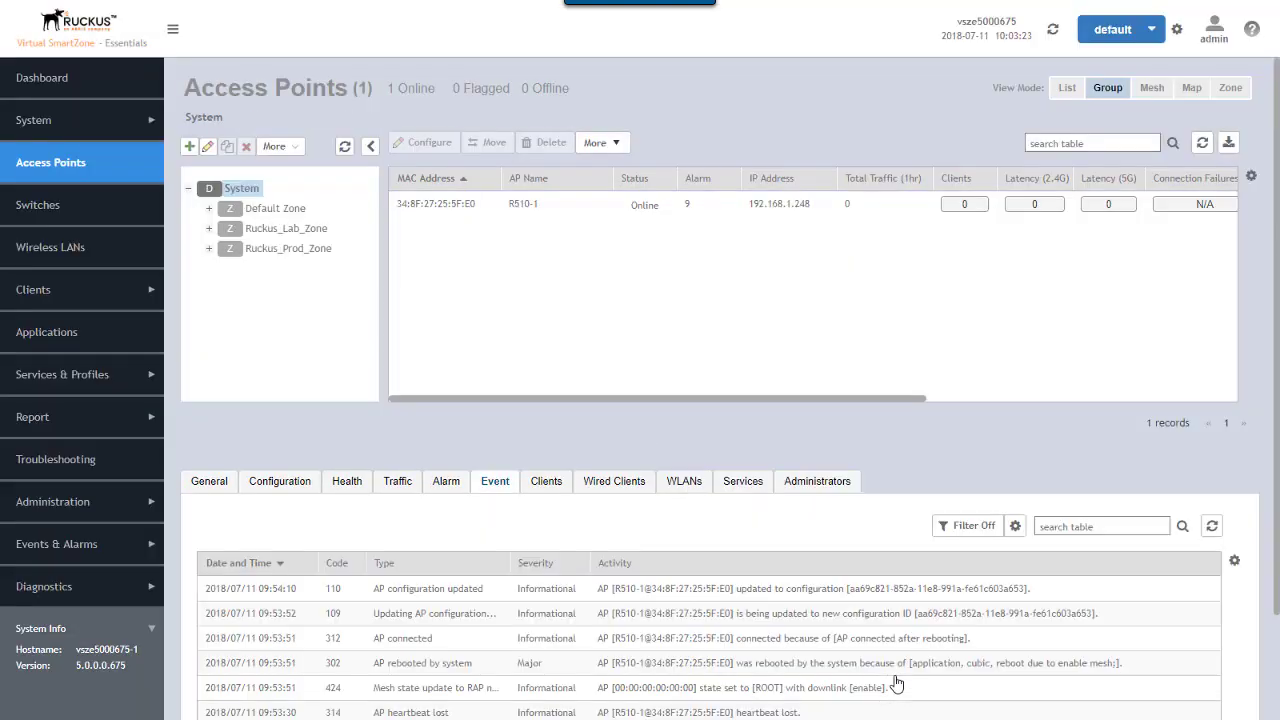
click(1150, 90)
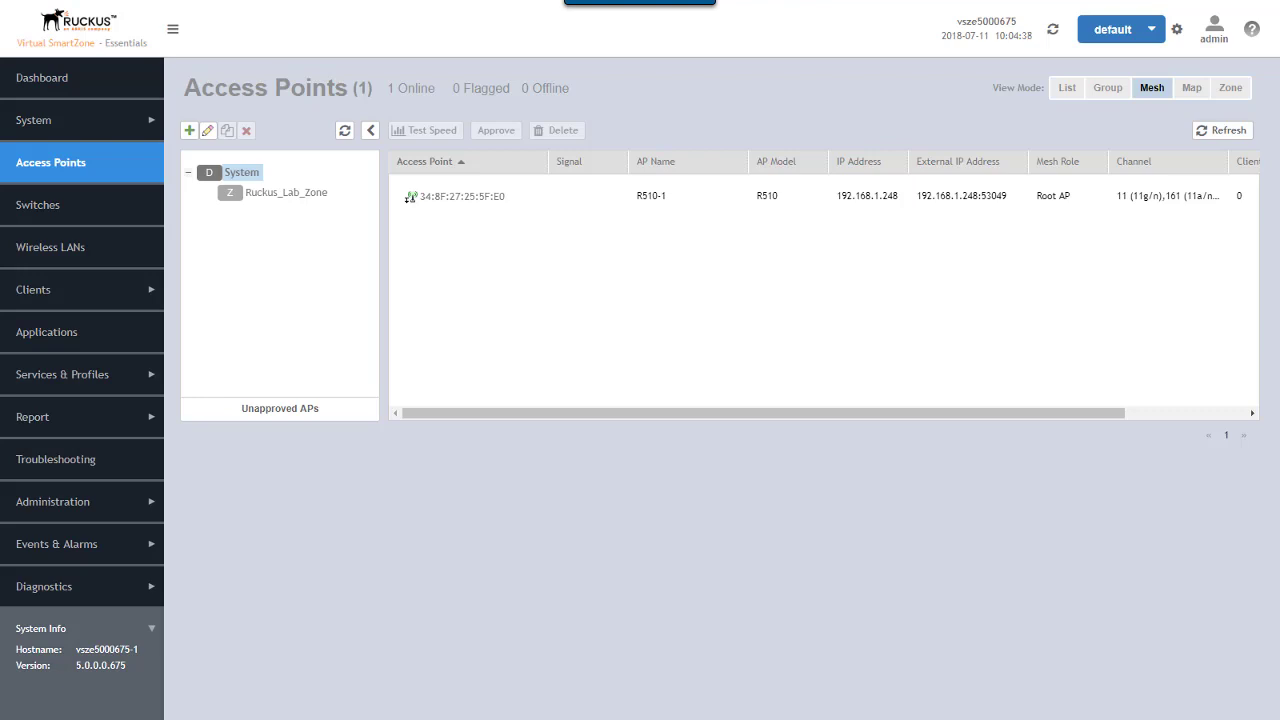
click(279, 194)
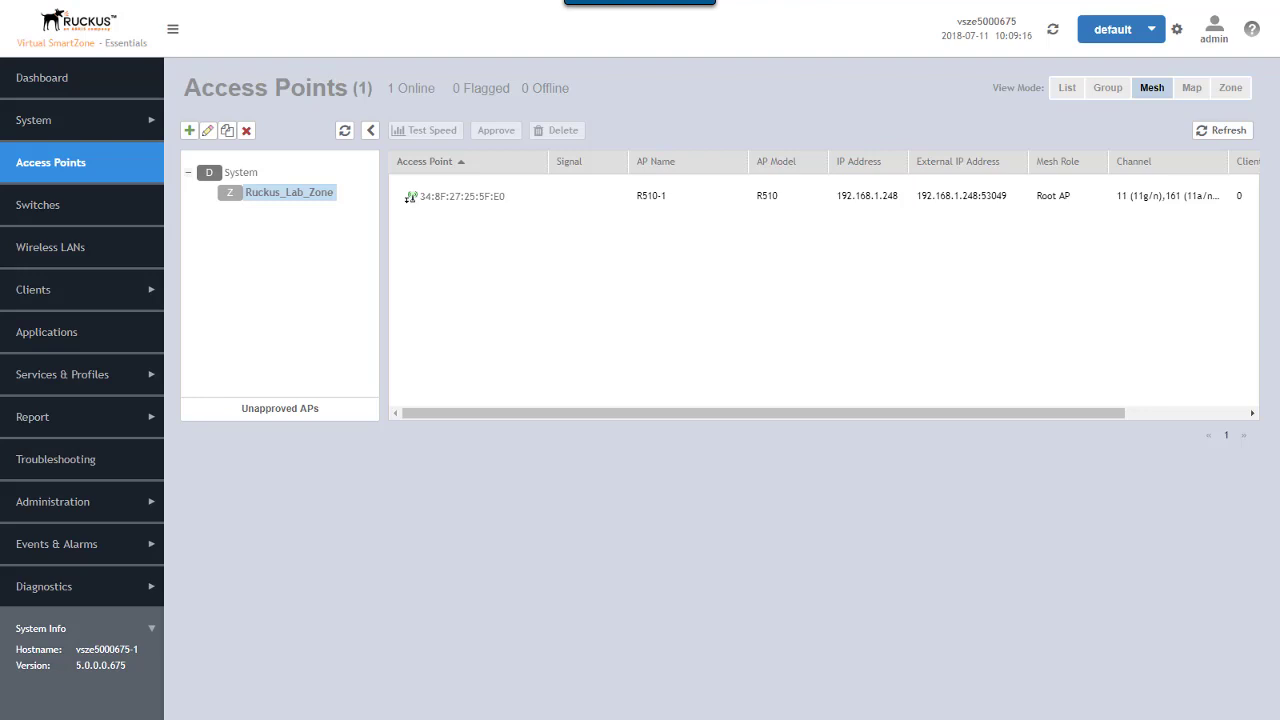
- List unapproved APs and open the Pending Approval R500 D8:38:FC:0F:D6:00
click(275, 412)
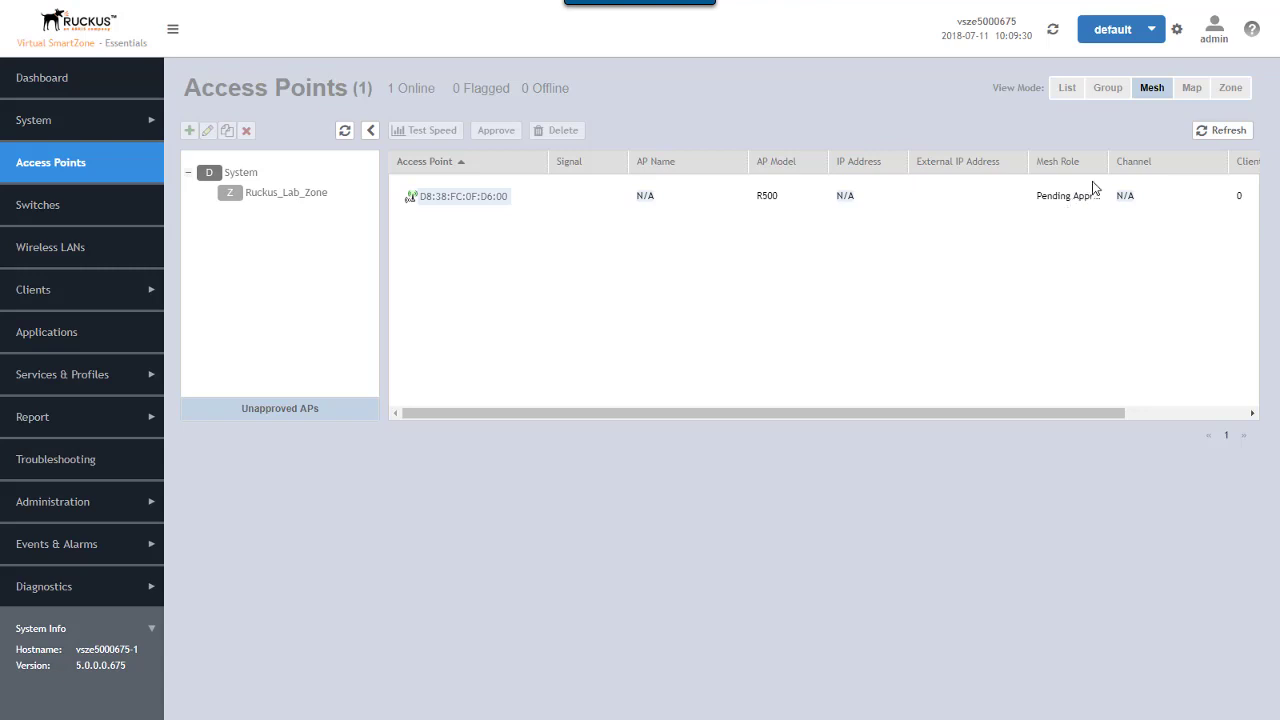
drag(1108, 165, 1139, 174)
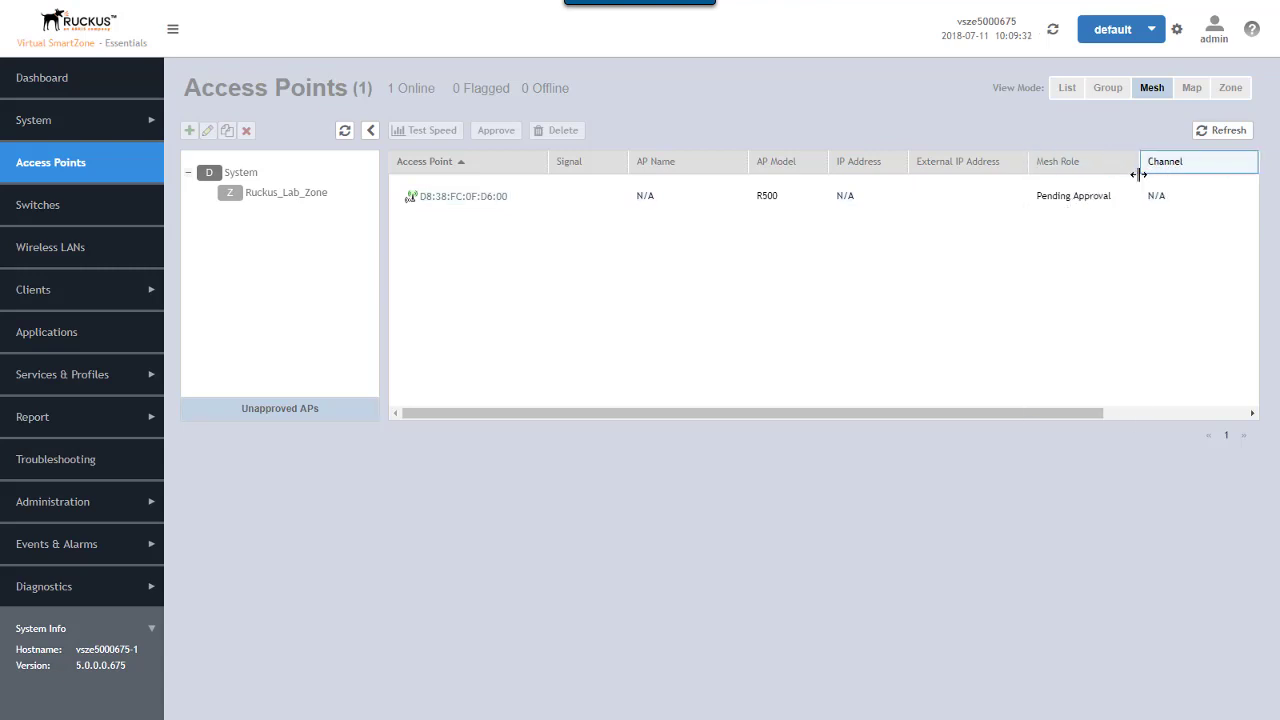
click(490, 200)
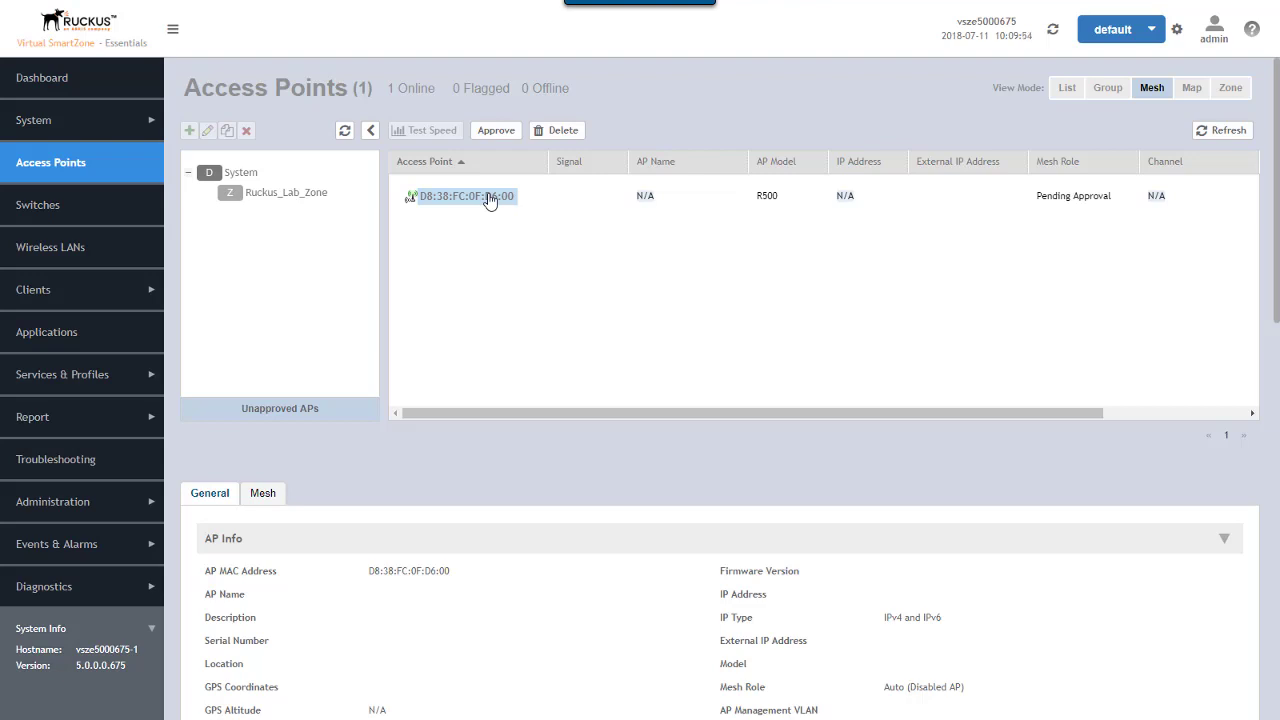
- Approve the R500 into Ruckus_Lab_Zone, confirming the last four digits of its serial number
click(493, 131)
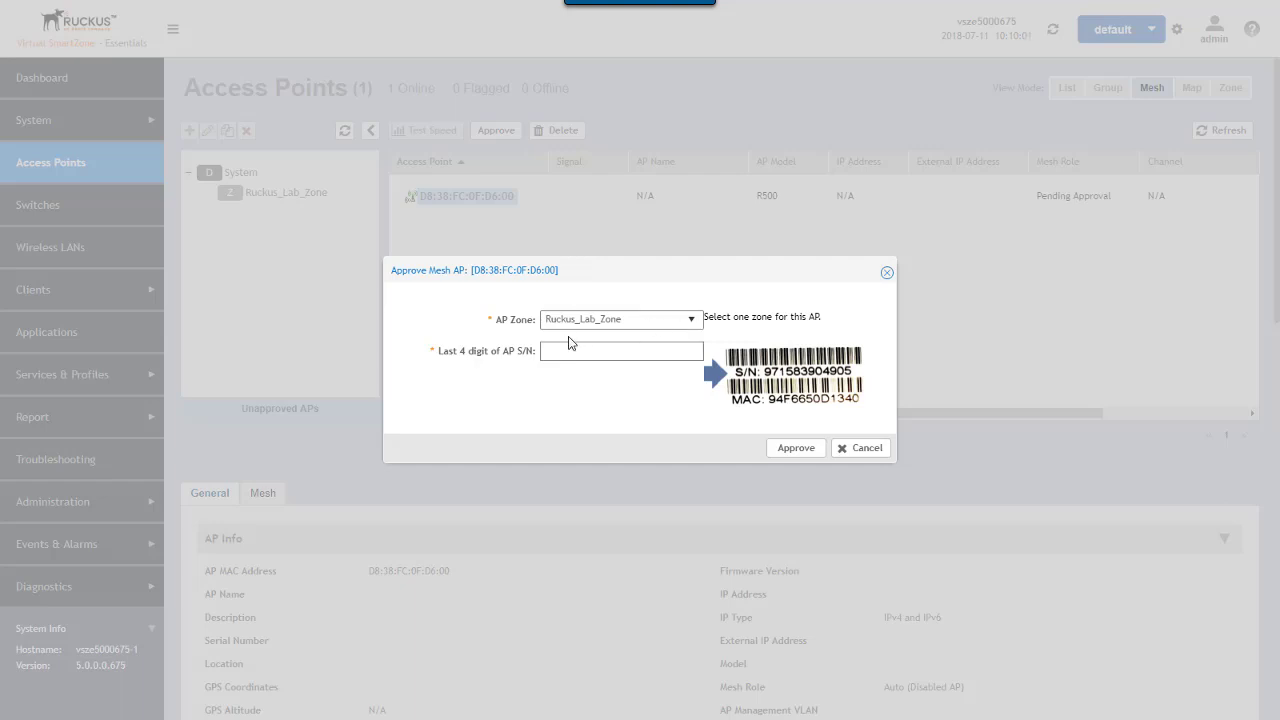
click(691, 320)
click(674, 350)
text(9241)
click(790, 450)
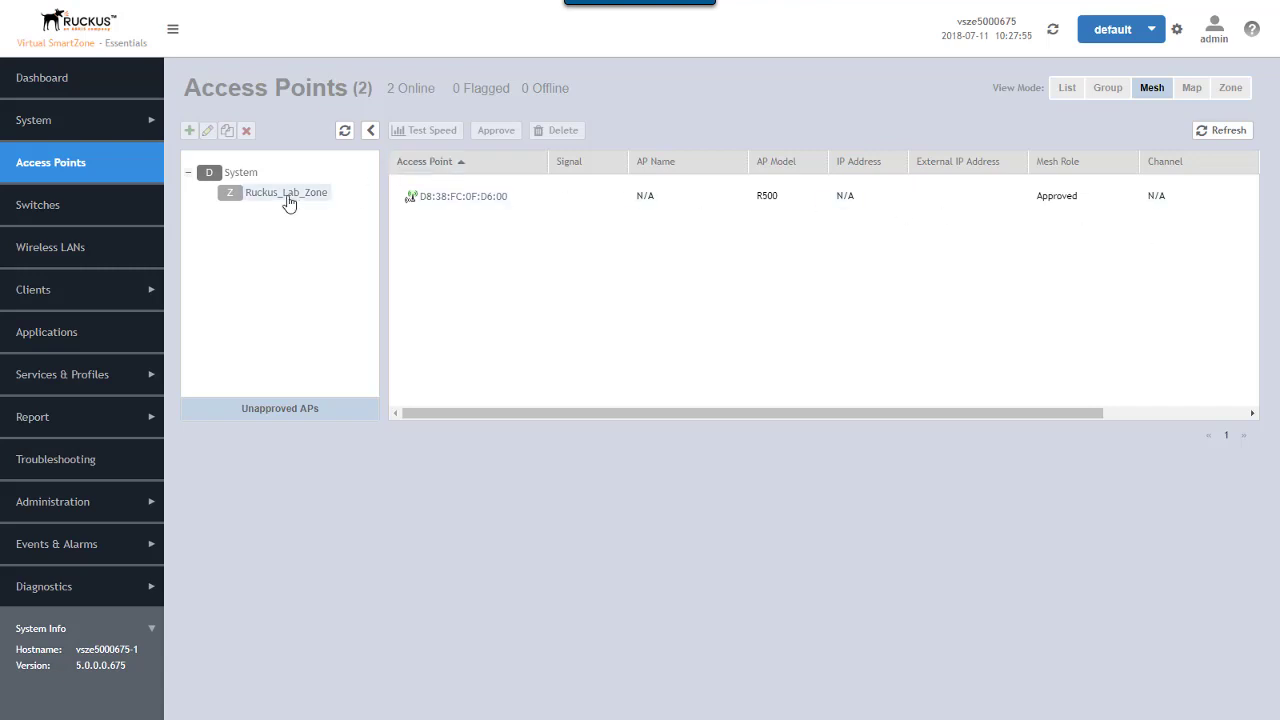
- Select System in the tree to show RuckusAP as a Mesh AP beneath root R510-1
click(240, 175)
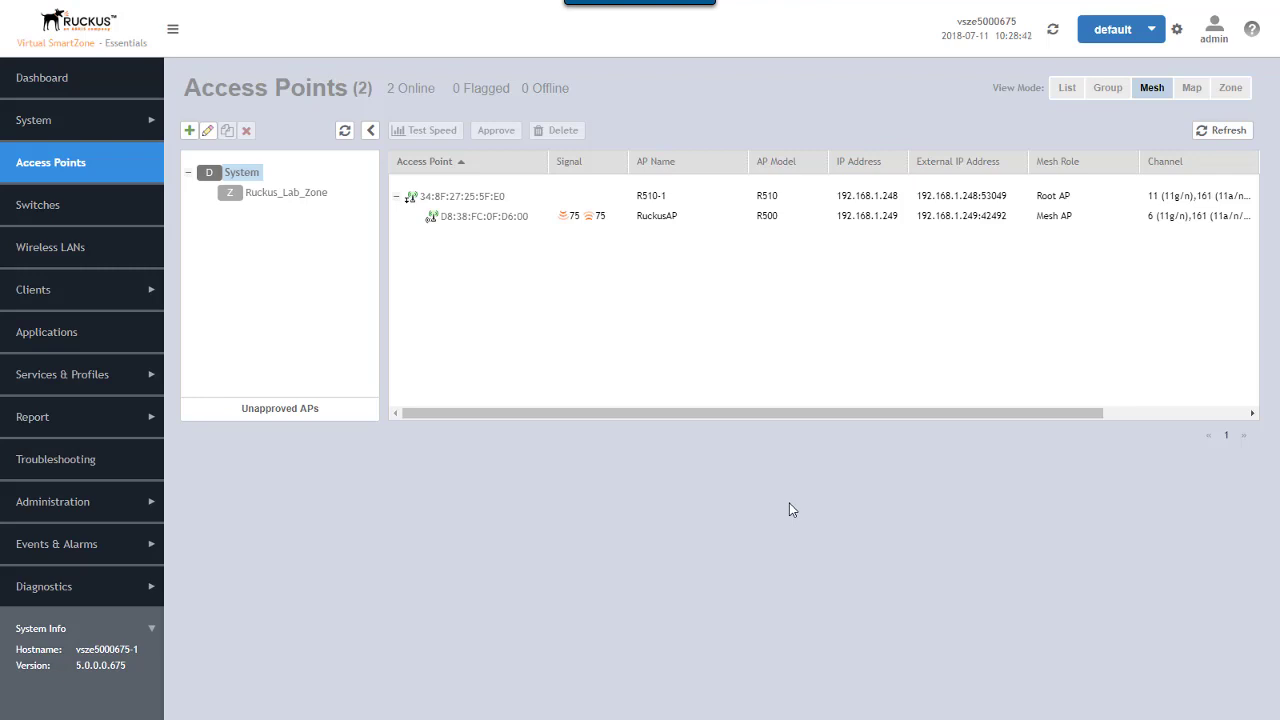
- Show RuckusAP's event log in Group view, including its firmware update to 5.0.0.753
click(499, 218)
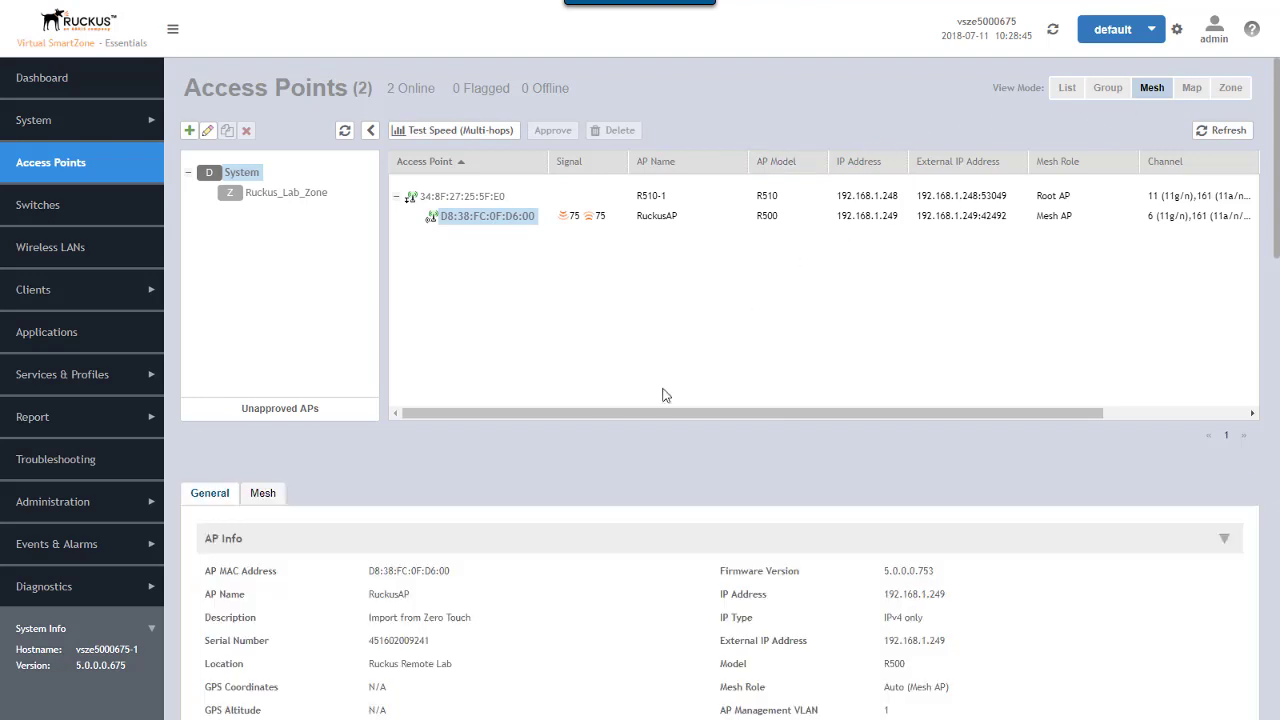
click(1108, 88)
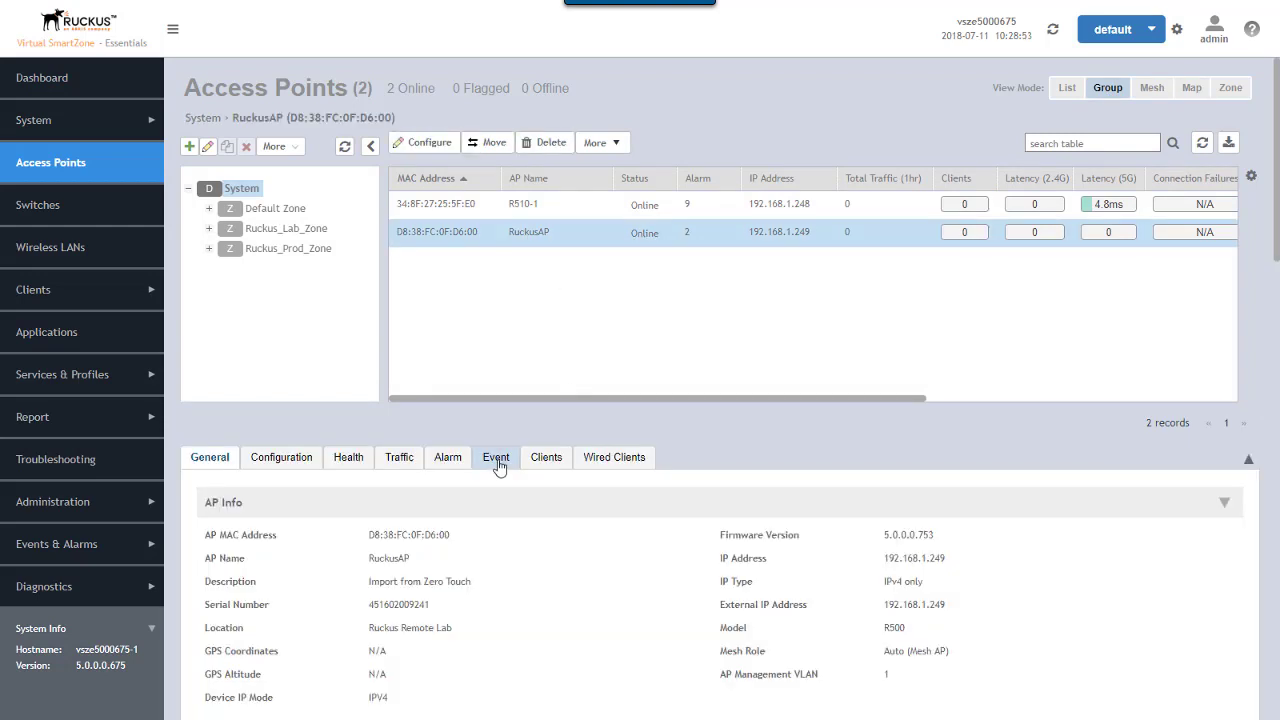
click(497, 462)
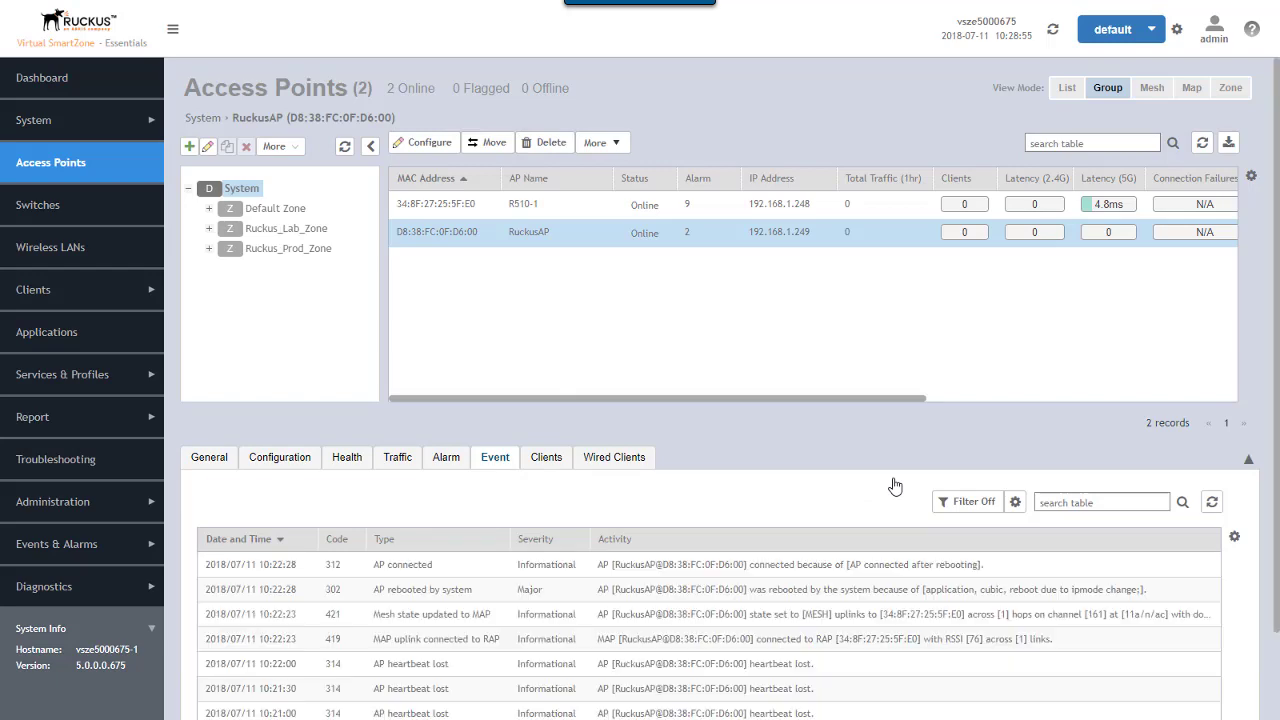
scroll(968, 600, down, 1)
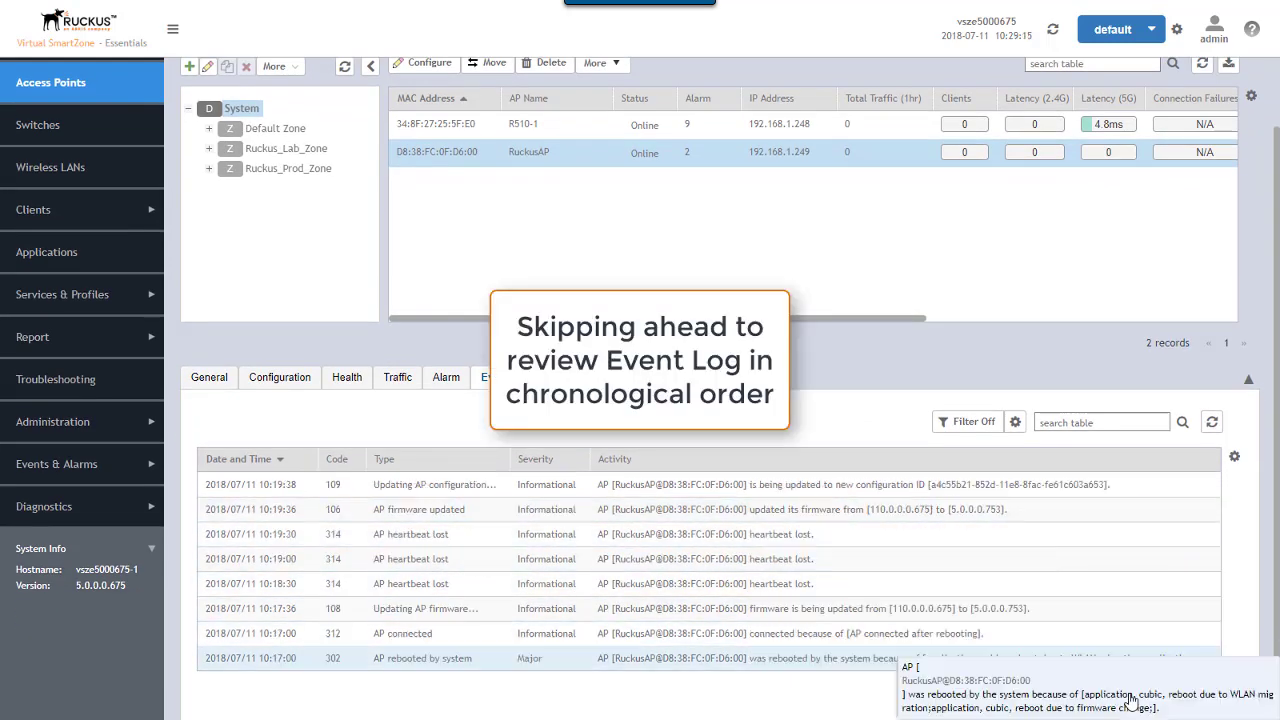
- Page back through RuckusAP's event log to pages 4, 3 and 2
click(1145, 691)
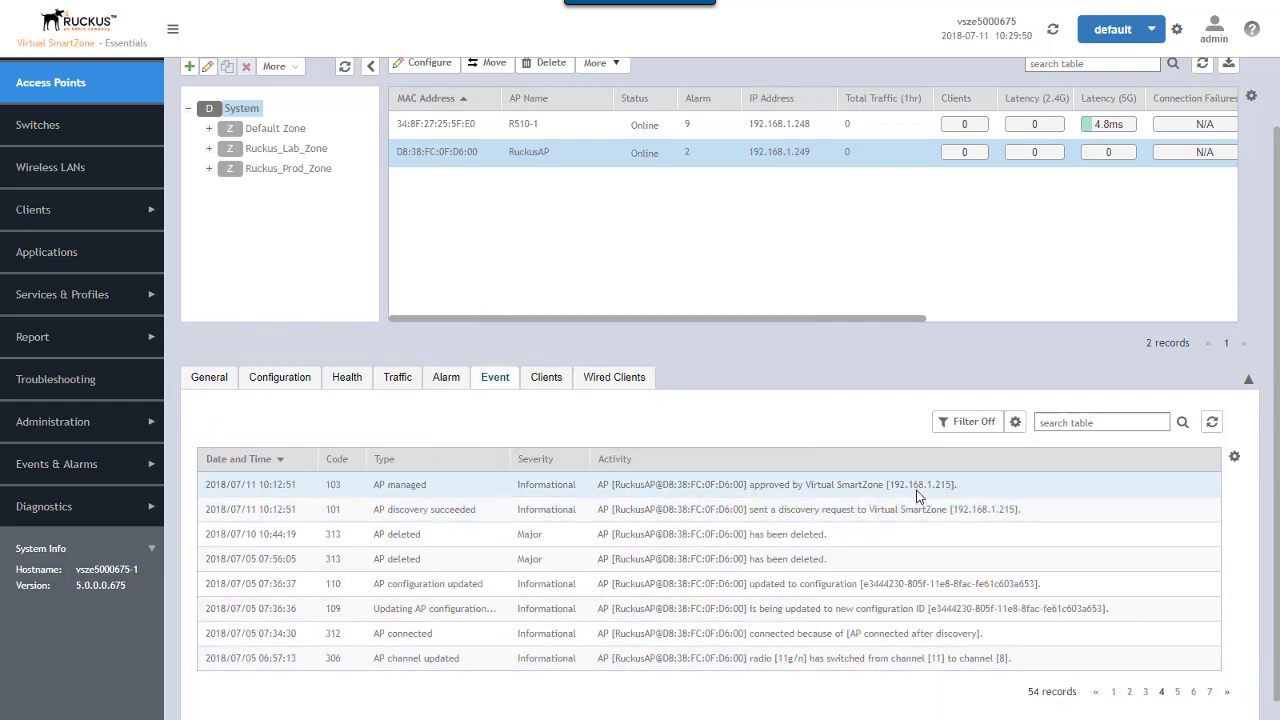
click(1146, 692)
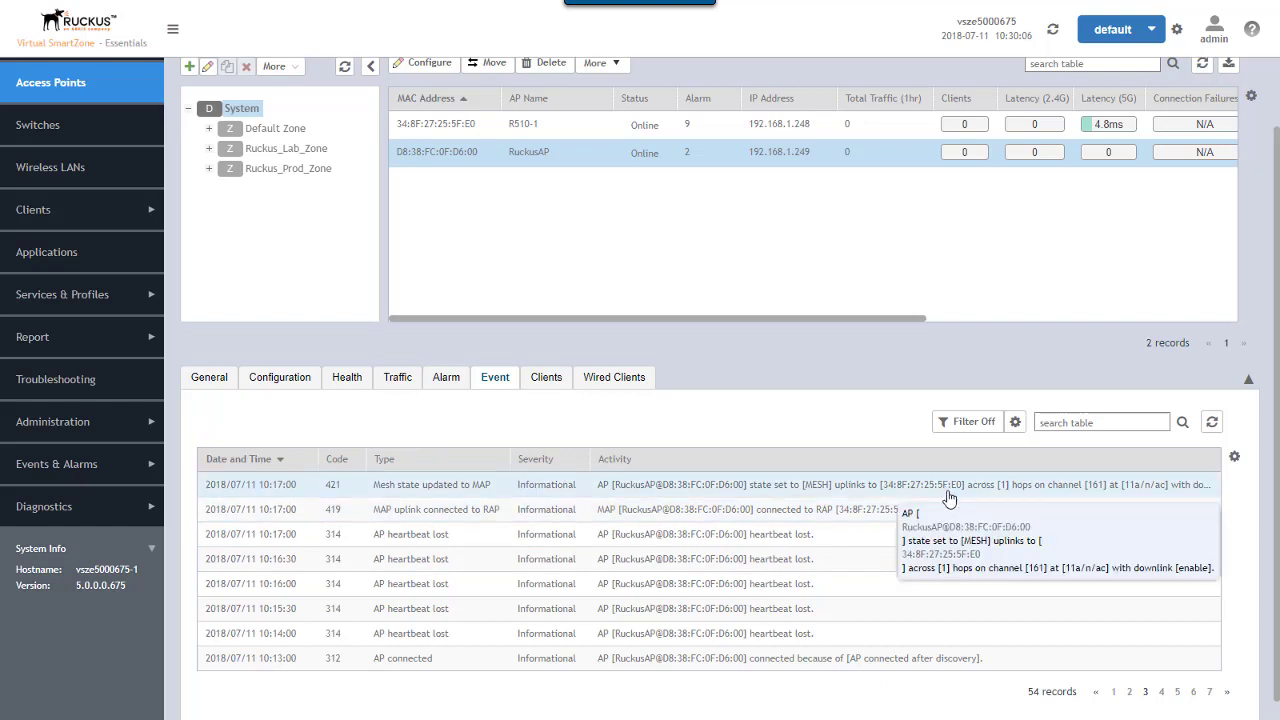
click(1131, 693)
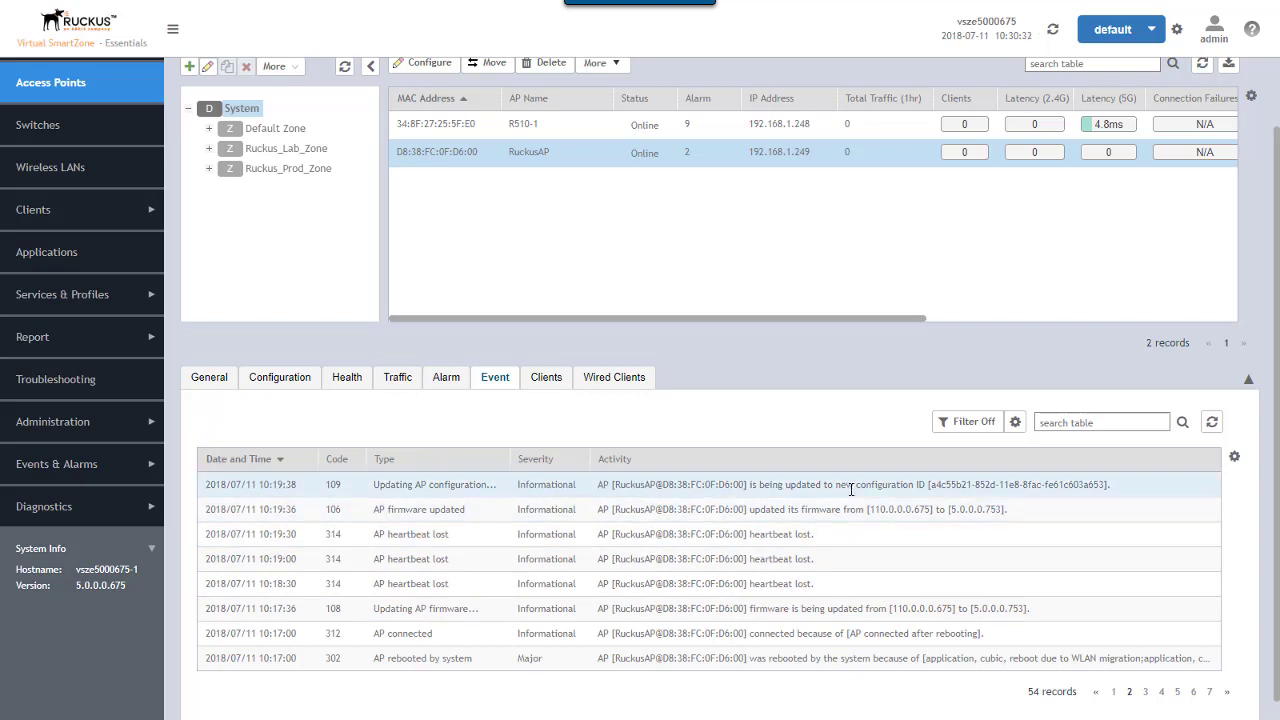
- Go back to page 1 of RuckusAP's event log to see its newest events
click(1114, 692)
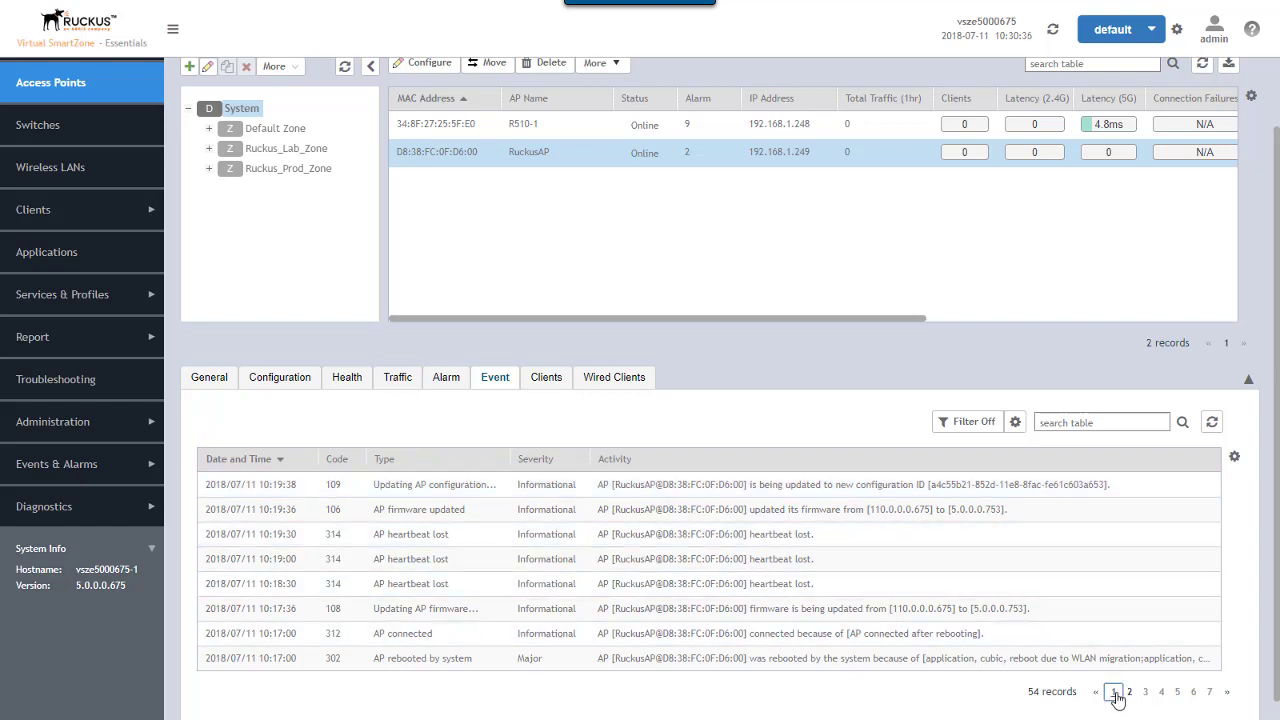